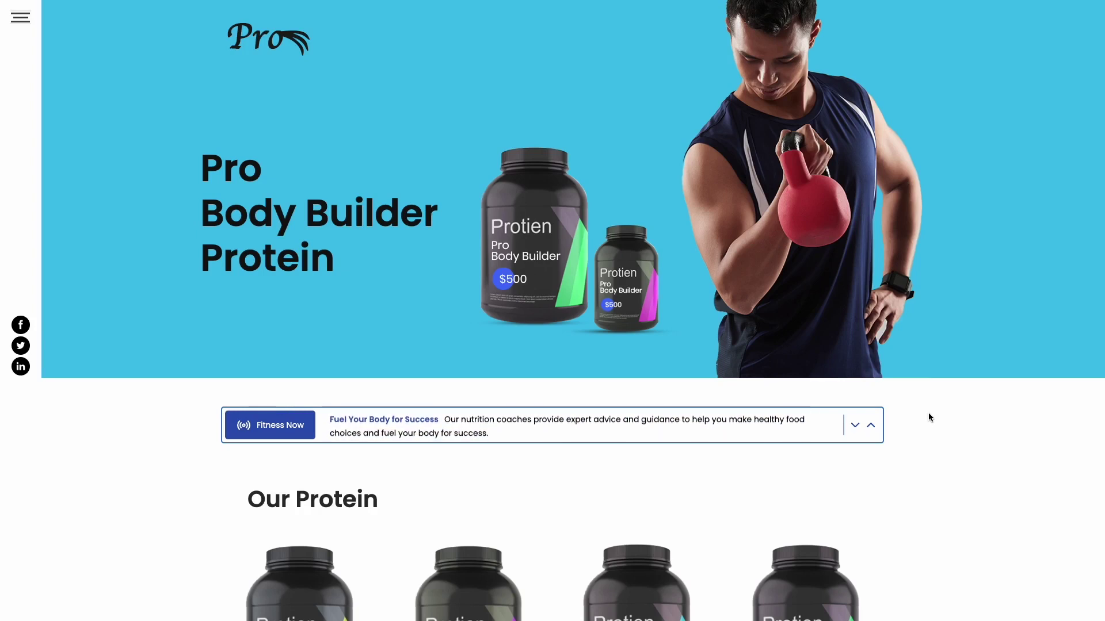
Step: Create a new News Ticker widget, 'My News Ticker', from the Common Ninja widget catalogue
left_click(871, 428)
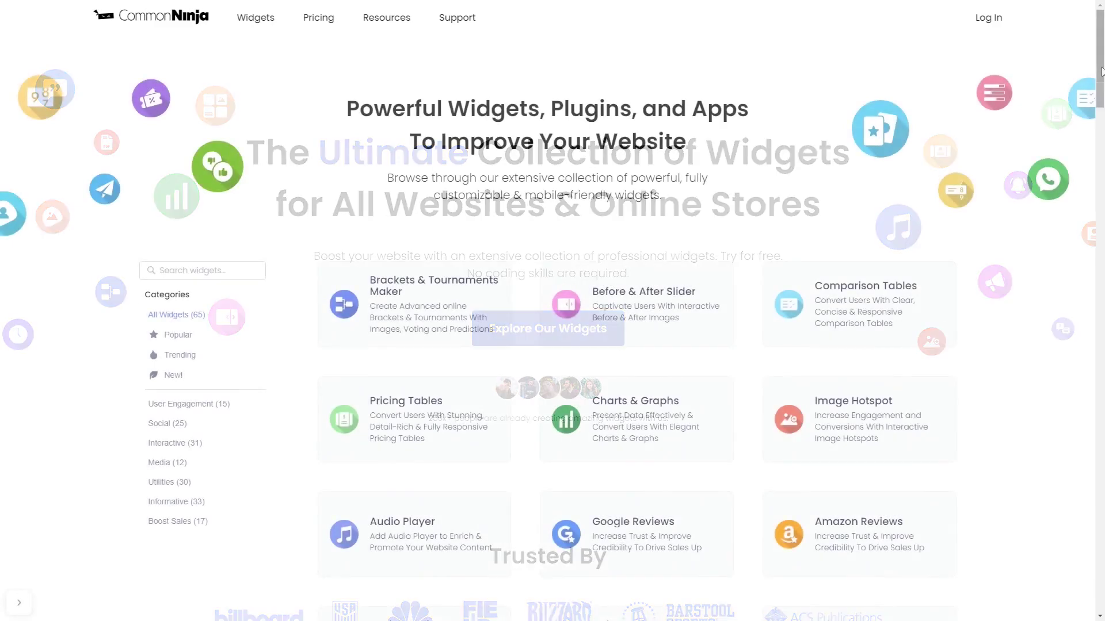
left_click_drag(1101, 71, 1101, 371)
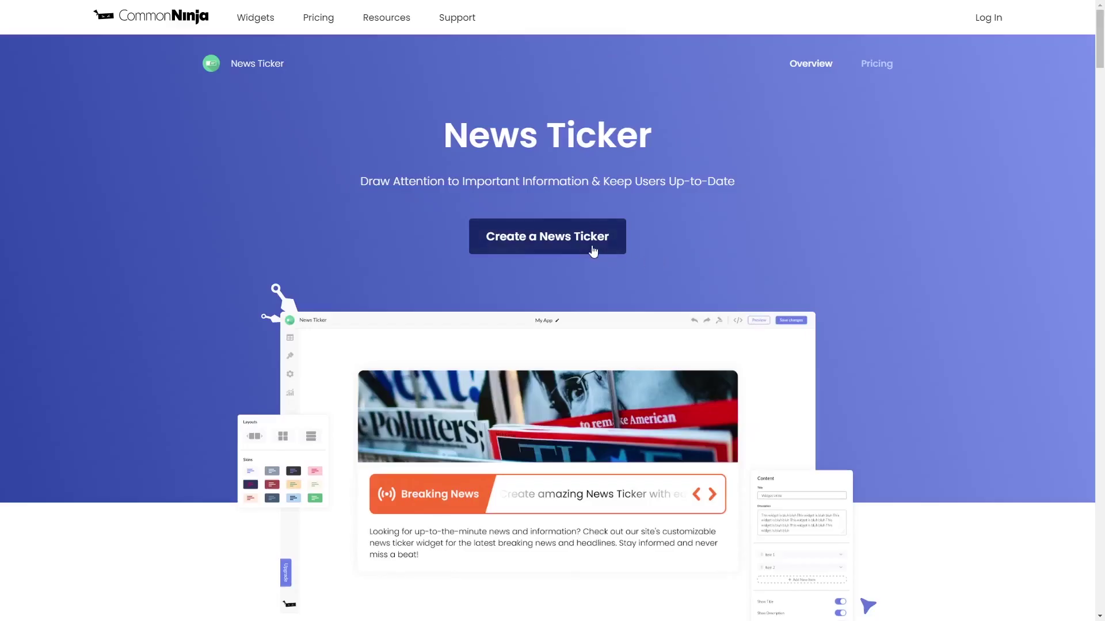
left_click(592, 251)
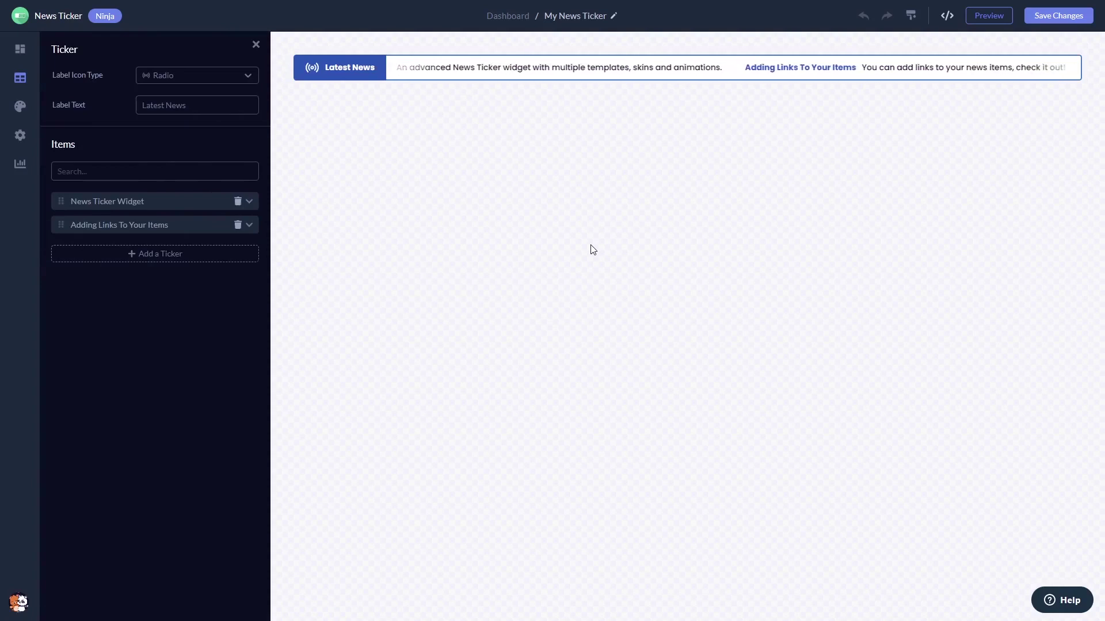
Step: Add a third lorem ipsum ticker item and switch the label icon from radio to News Paper
left_click(202, 231)
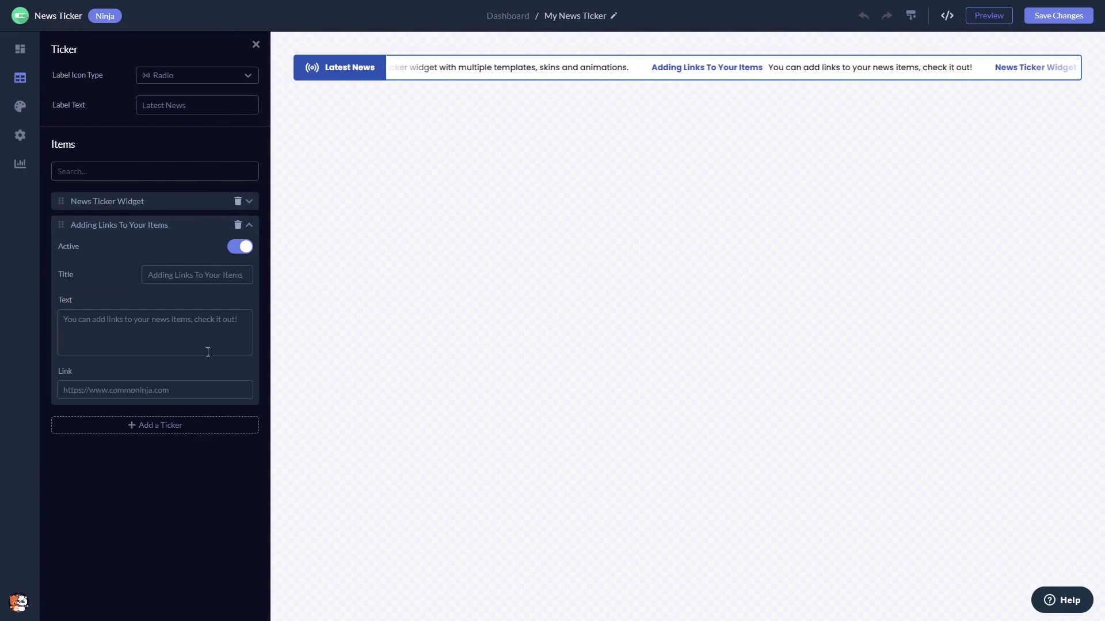
left_click(208, 432)
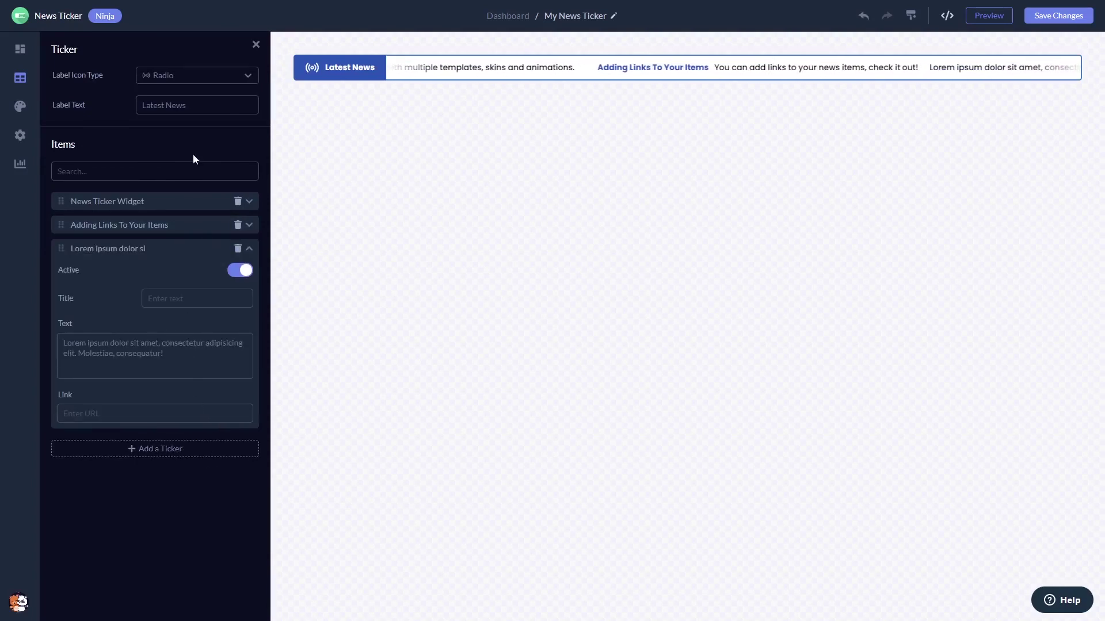
left_click(206, 81)
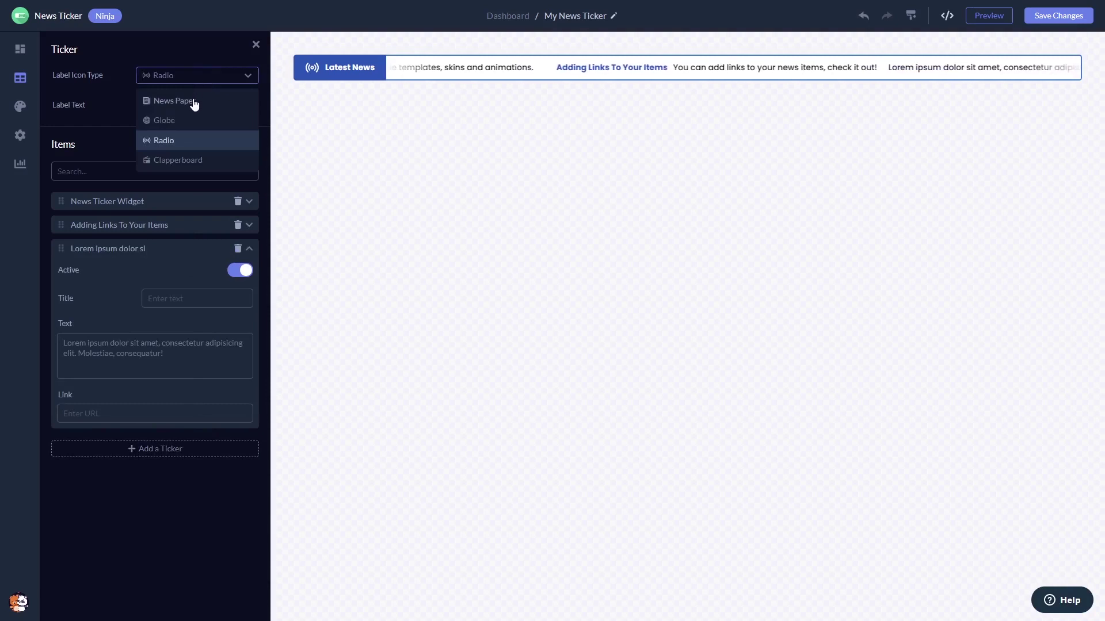
left_click(194, 99)
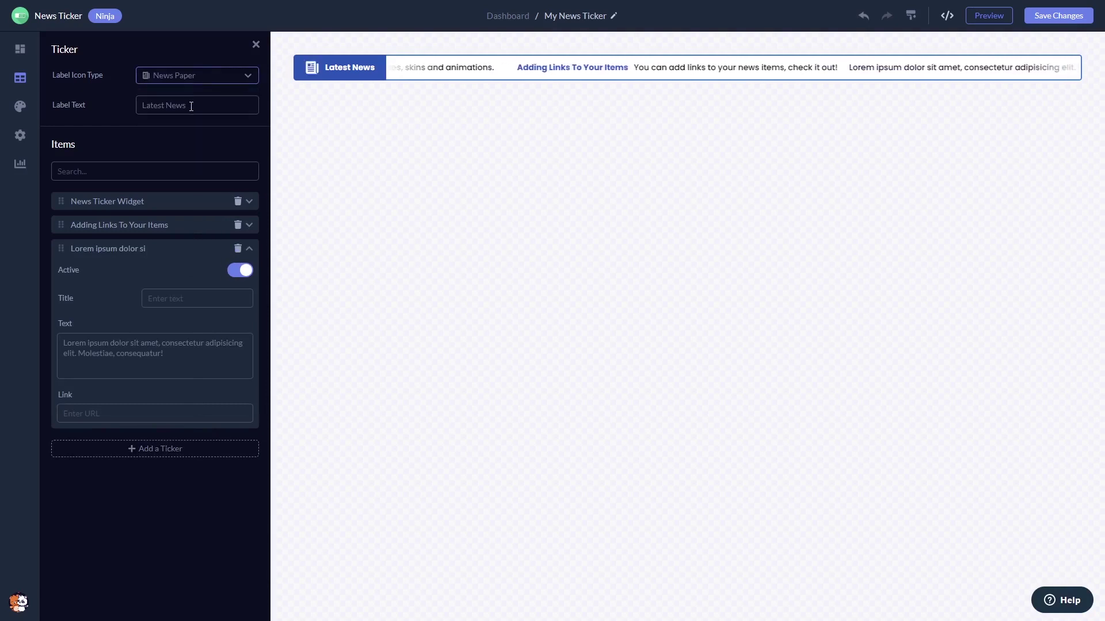
Step: Make the ticker animate upward vertically with a plain label separated by a divider line
left_click(20, 49)
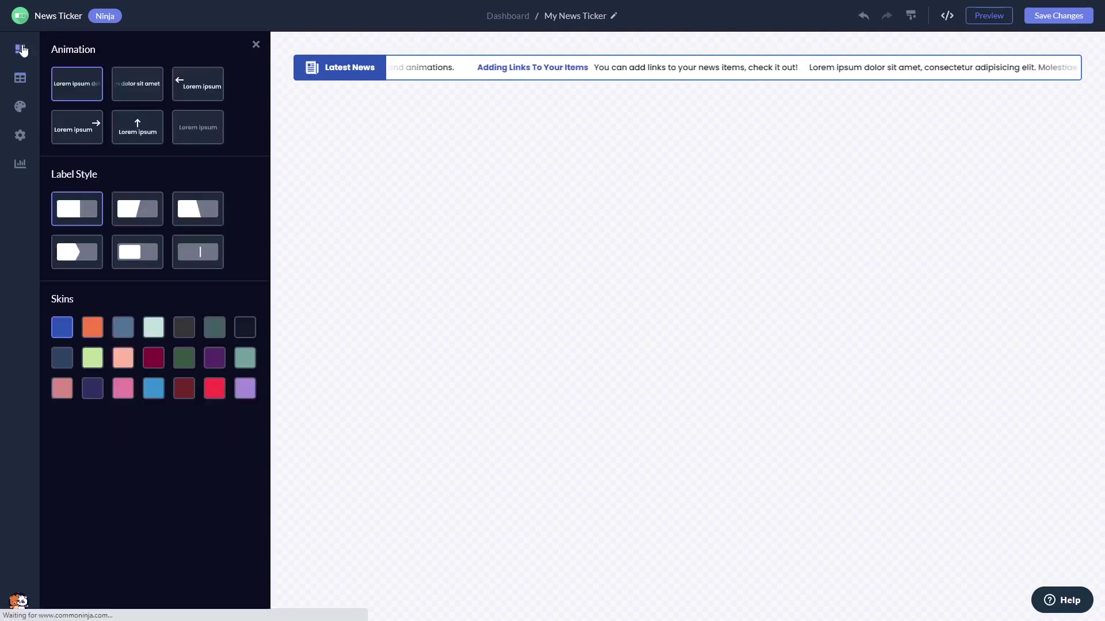
left_click(115, 87)
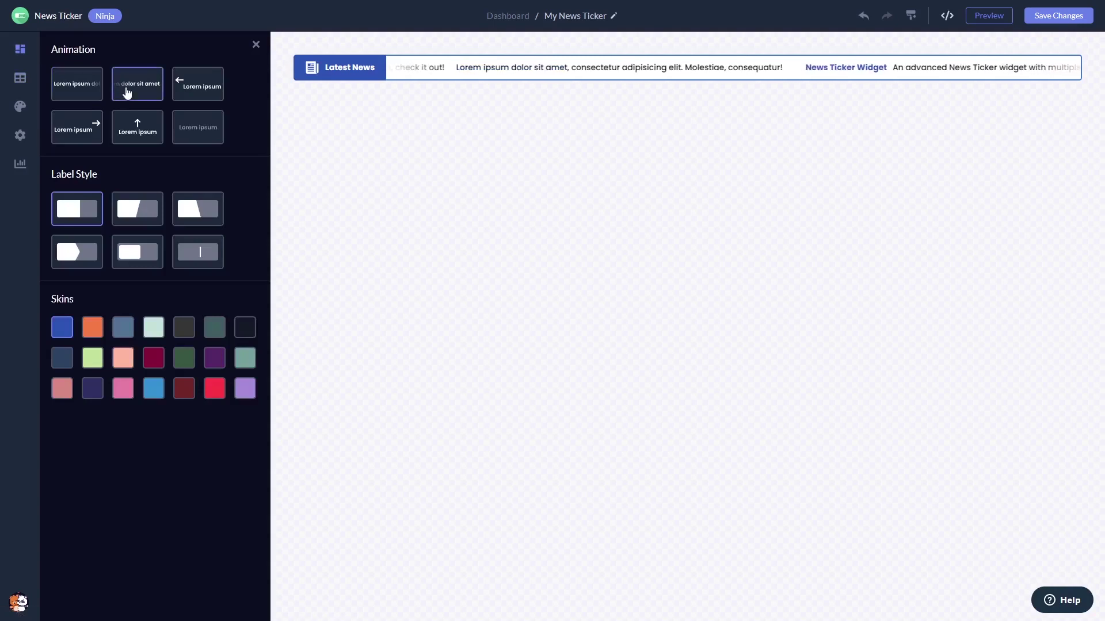
left_click(137, 127)
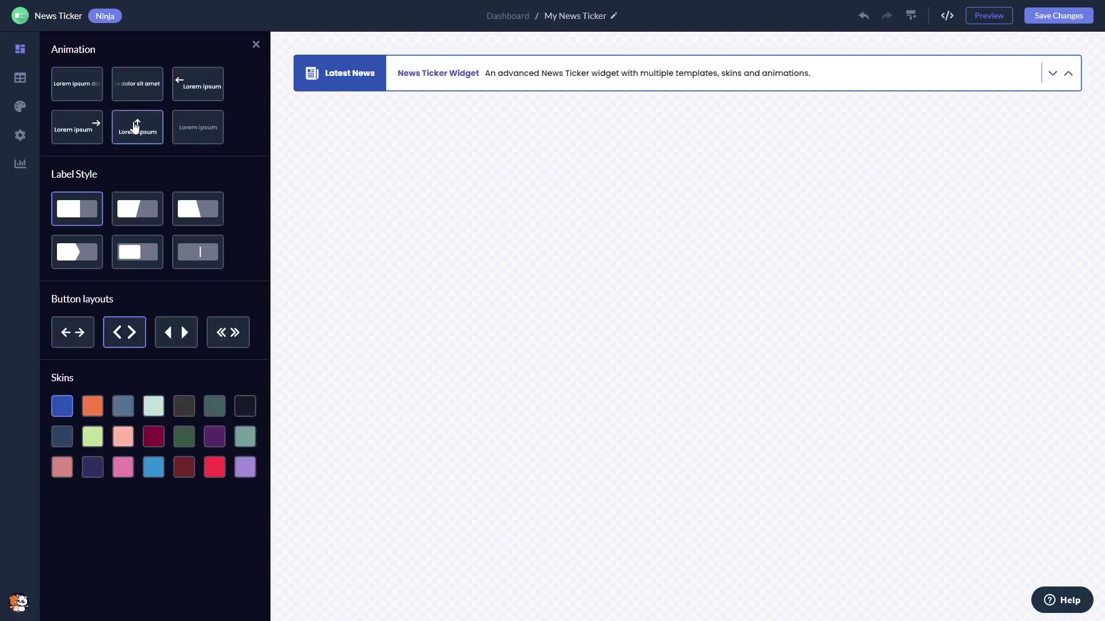
left_click(138, 210)
left_click(182, 211)
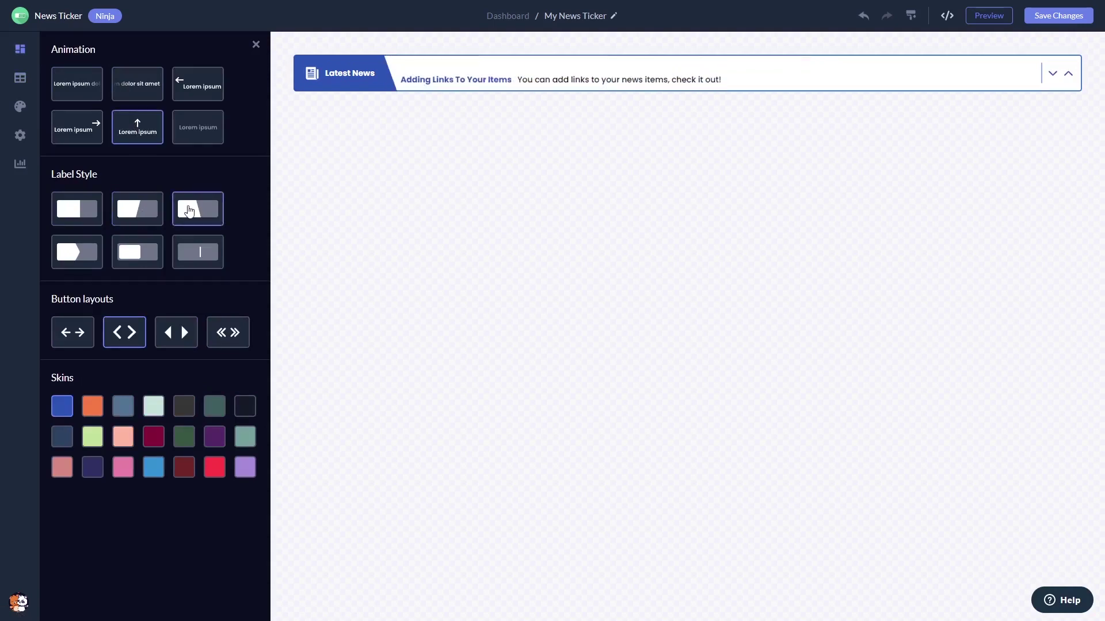
left_click(194, 250)
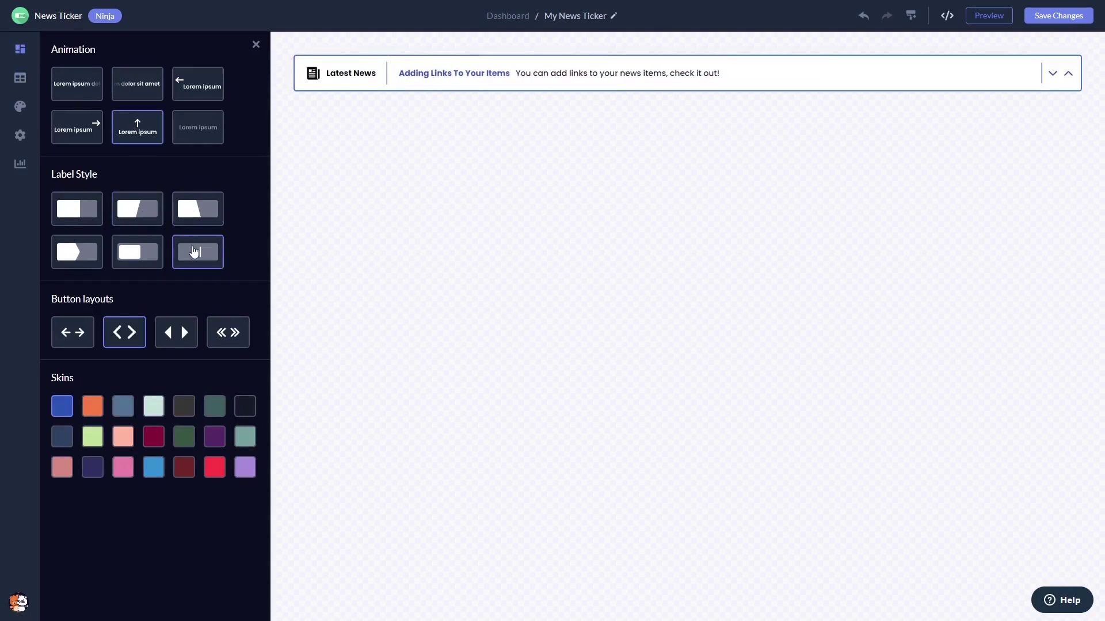
Step: Use double-chevron arrows and apply the salmon pink skin with red text
left_click(227, 335)
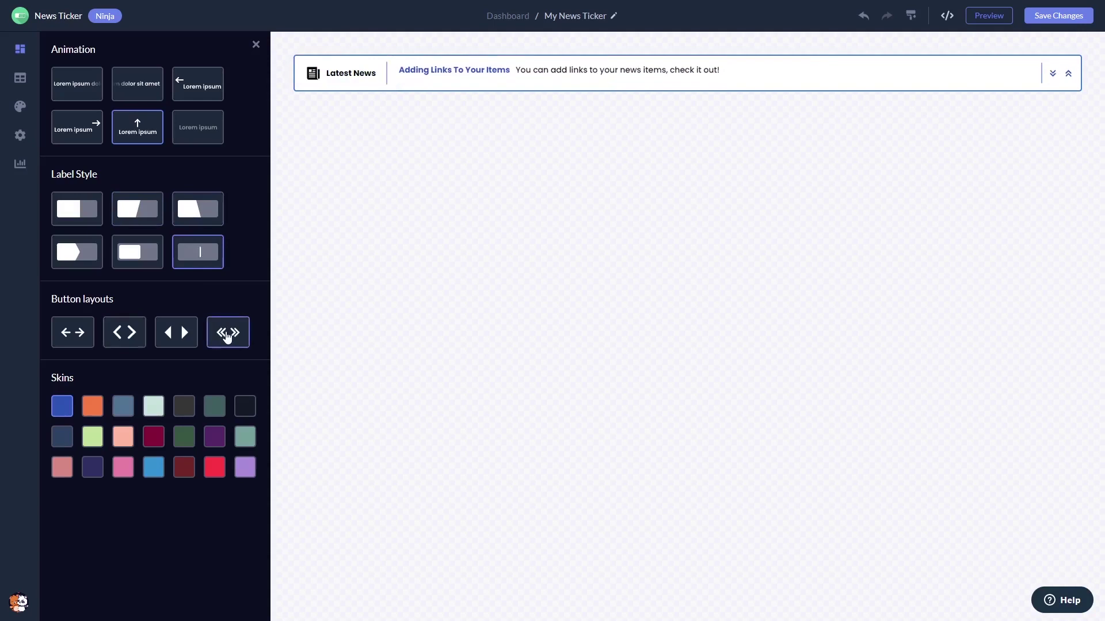
left_click(218, 435)
left_click(191, 442)
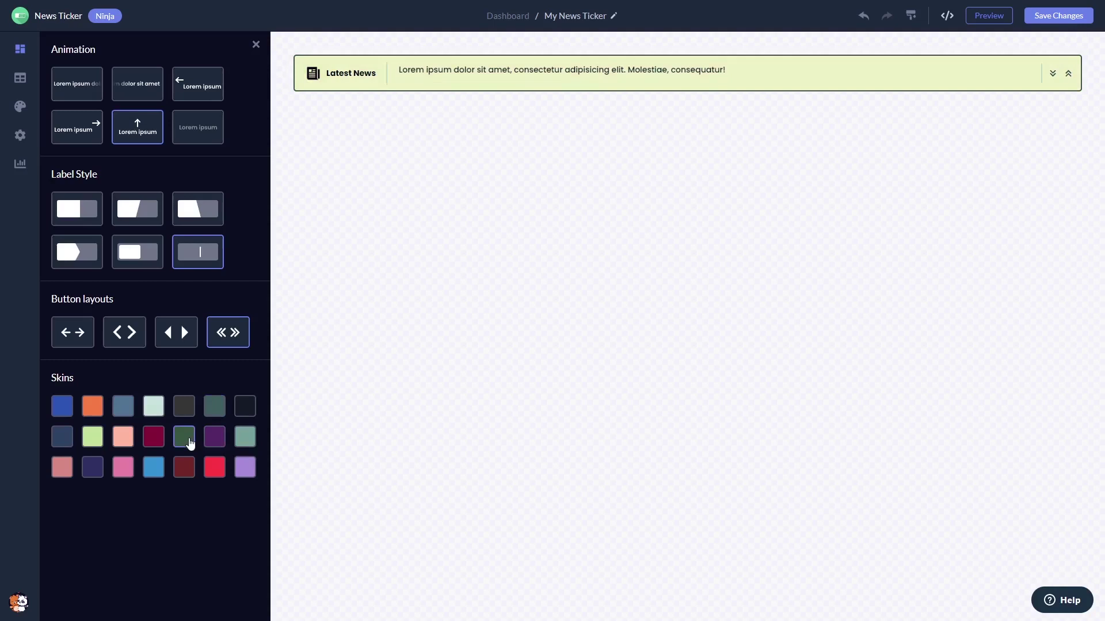
left_click(129, 413)
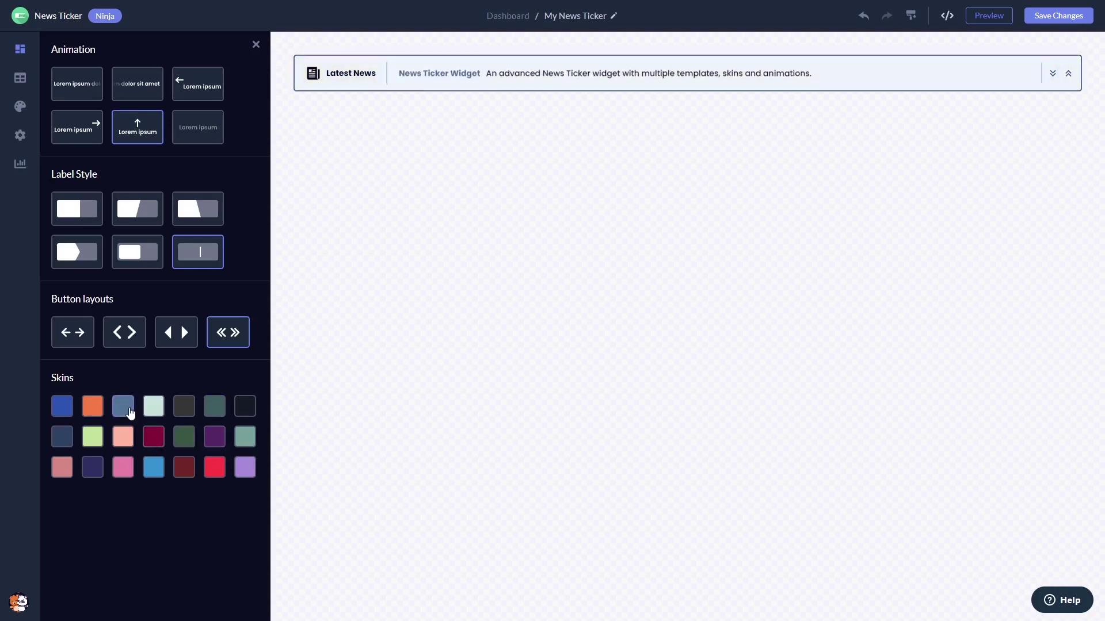
left_click(123, 438)
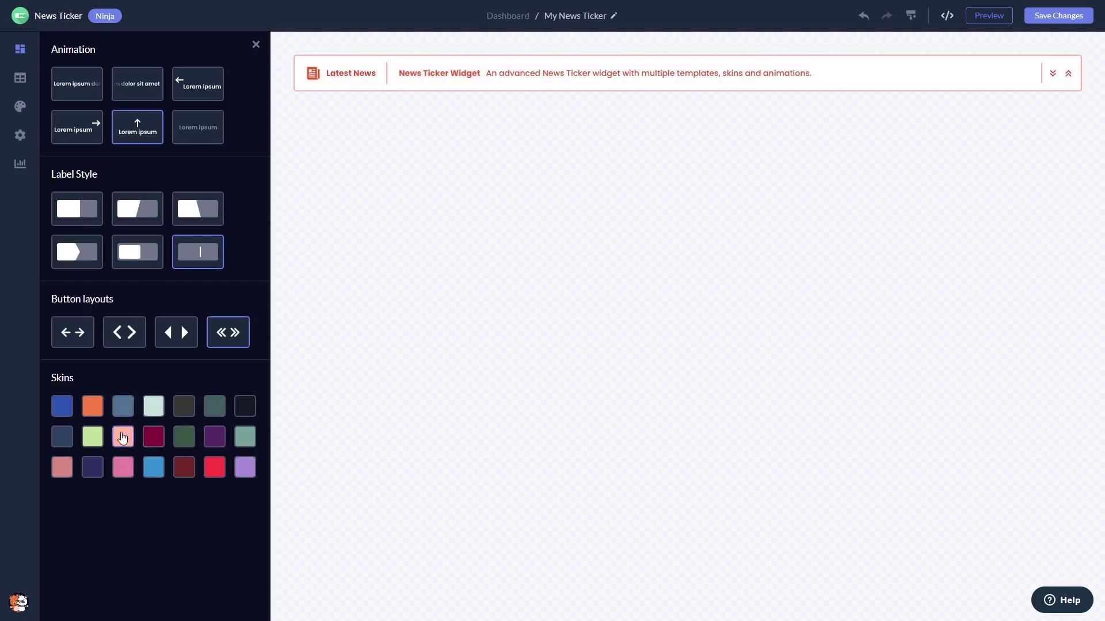
left_click(20, 107)
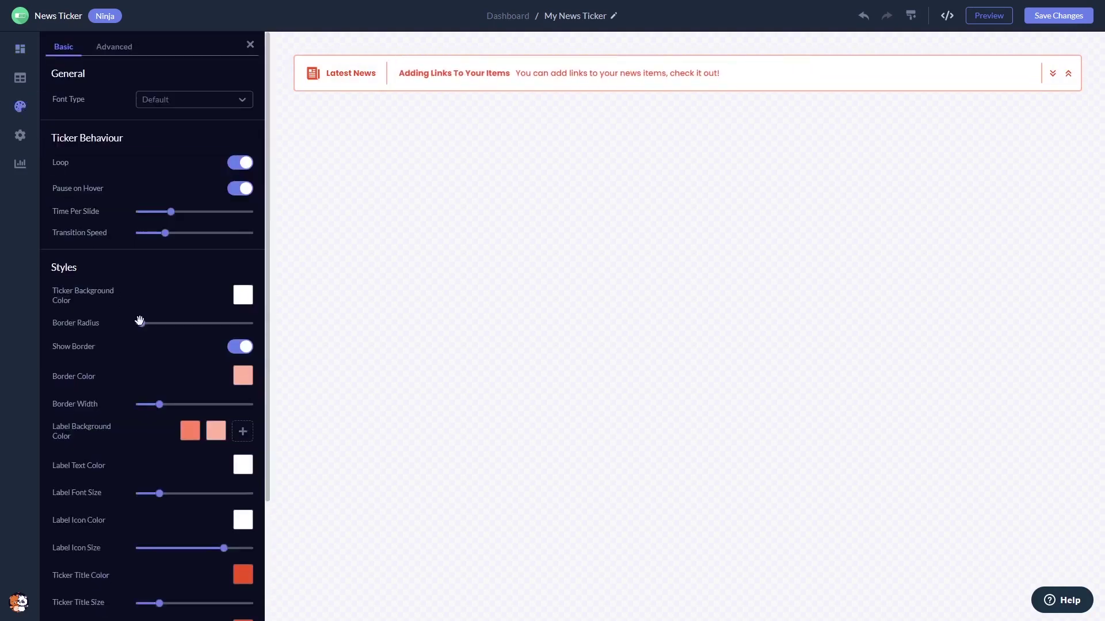
Step: Set the ticker's Border Radius to 70px for rounded corners
left_click_drag(140, 323, 217, 326)
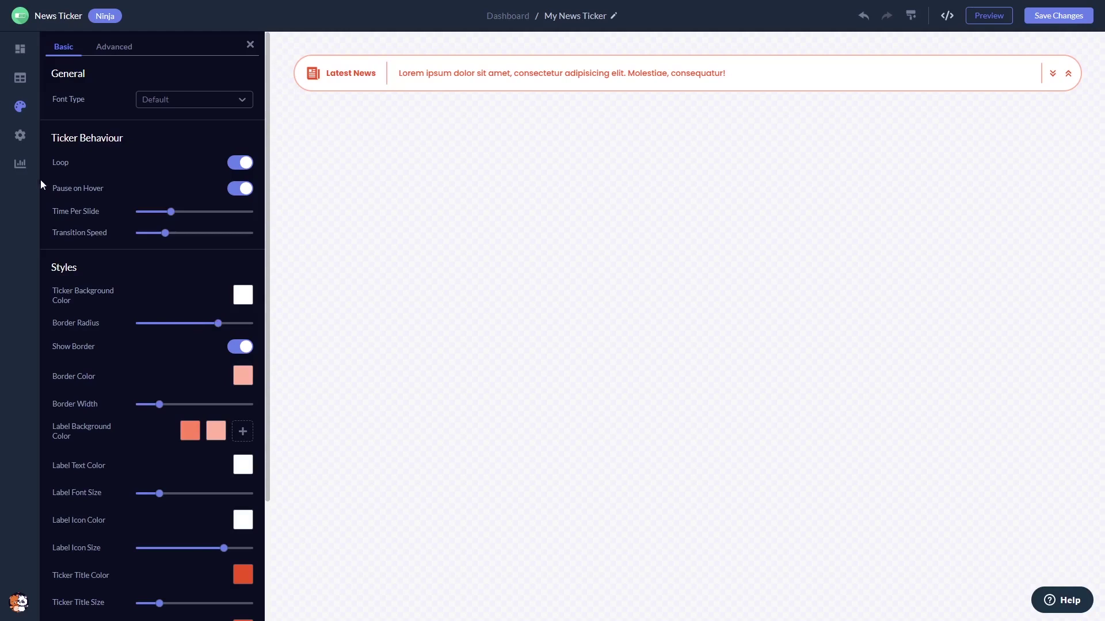
left_click(20, 136)
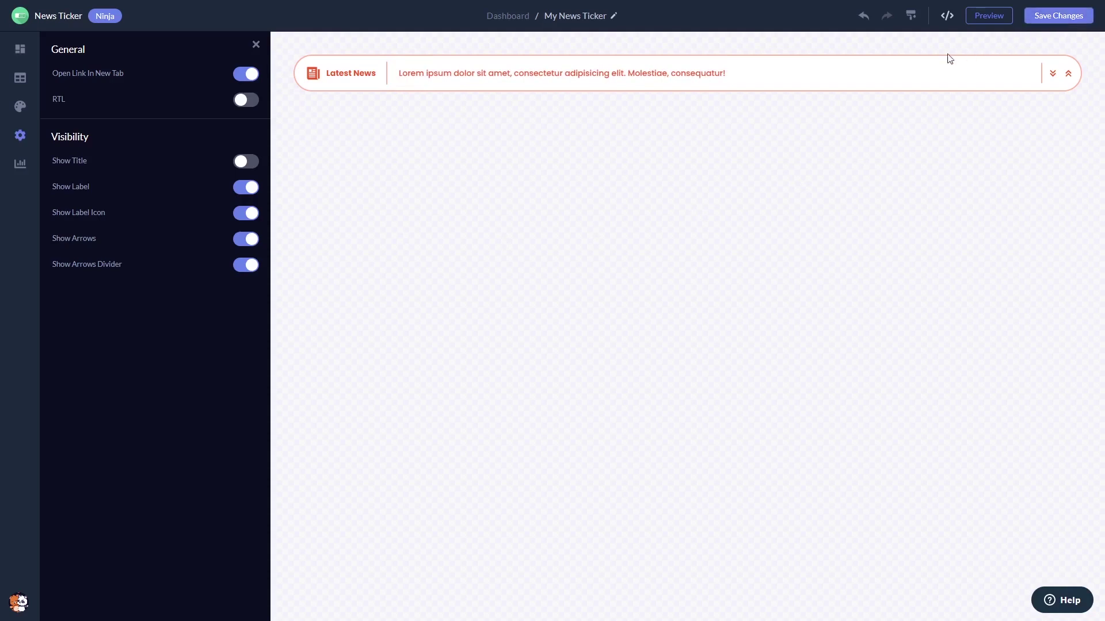
Step: Copy the saved ticker widget's embed script from its Installation Code window
left_click(522, 23)
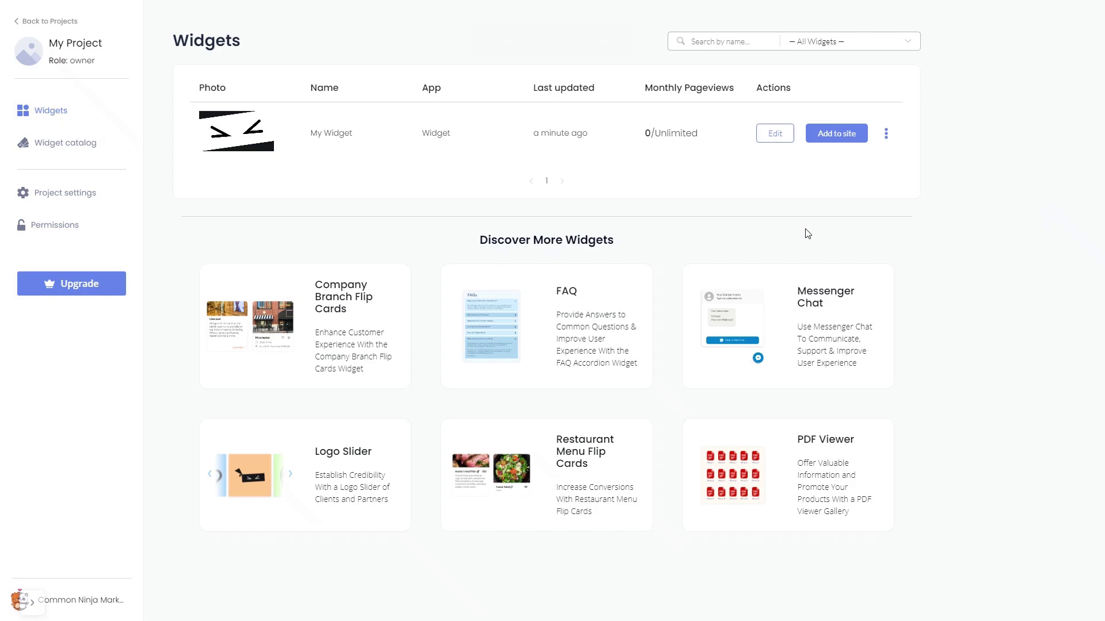
left_click(841, 136)
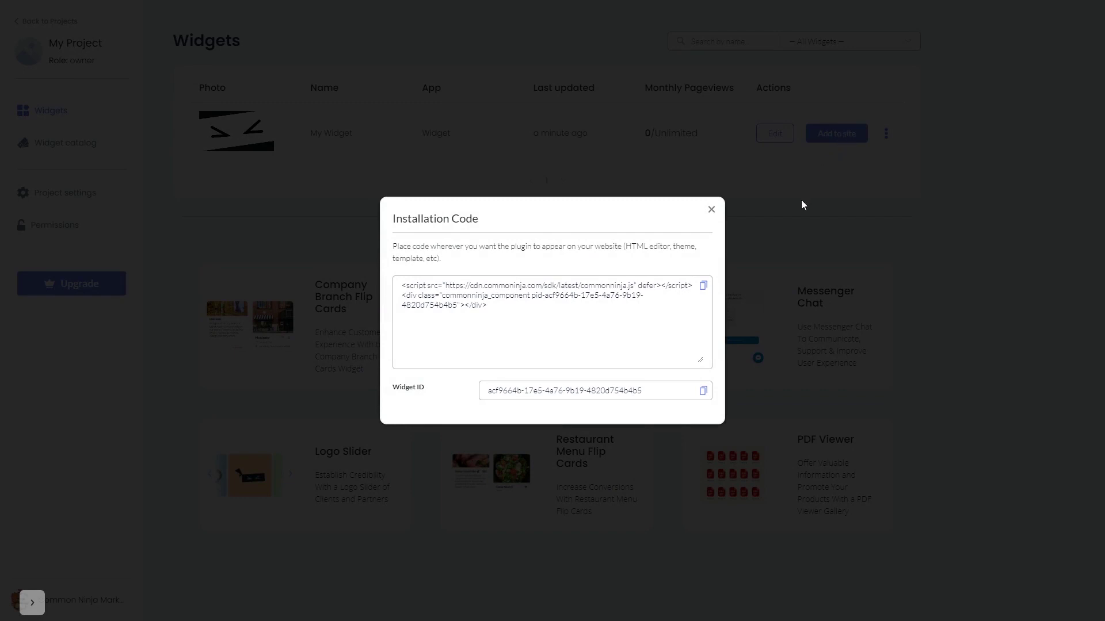
left_click(704, 287)
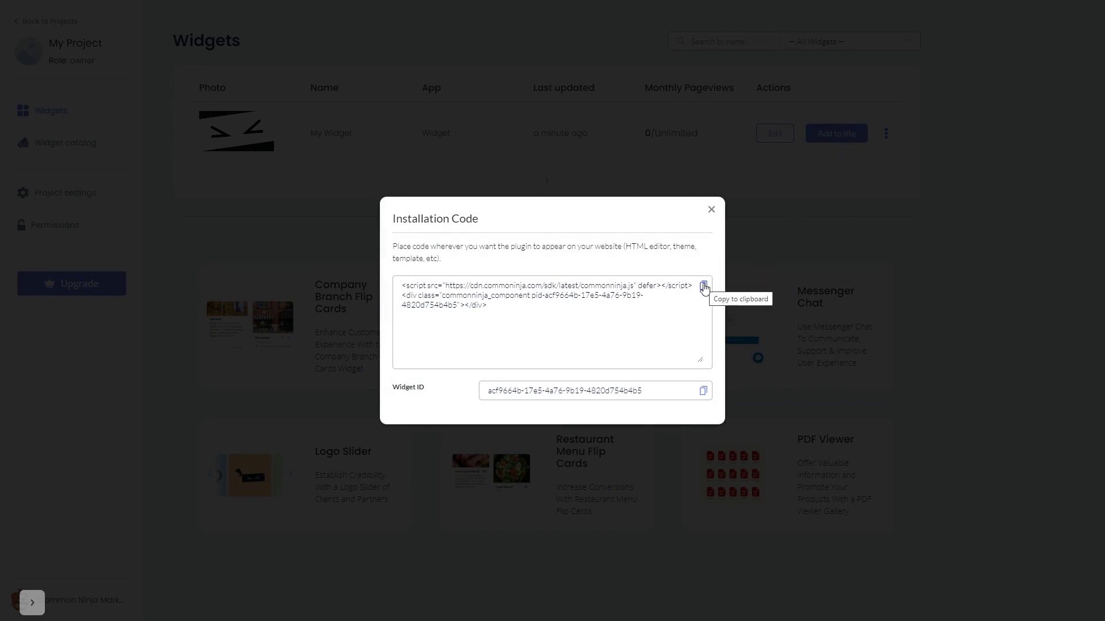
left_click(704, 288)
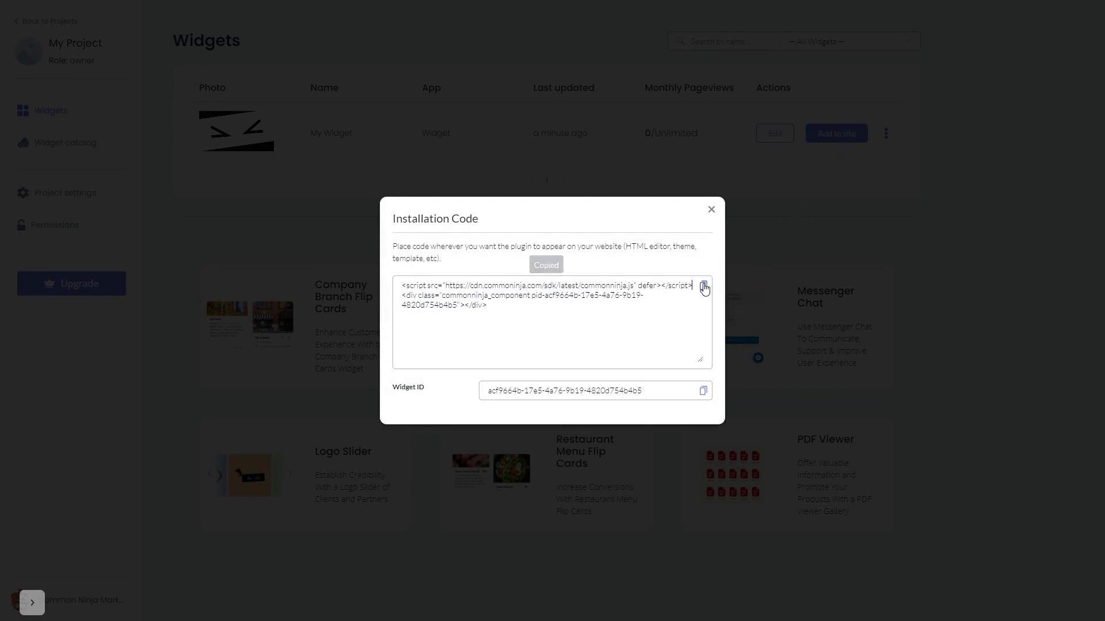
left_click(713, 210)
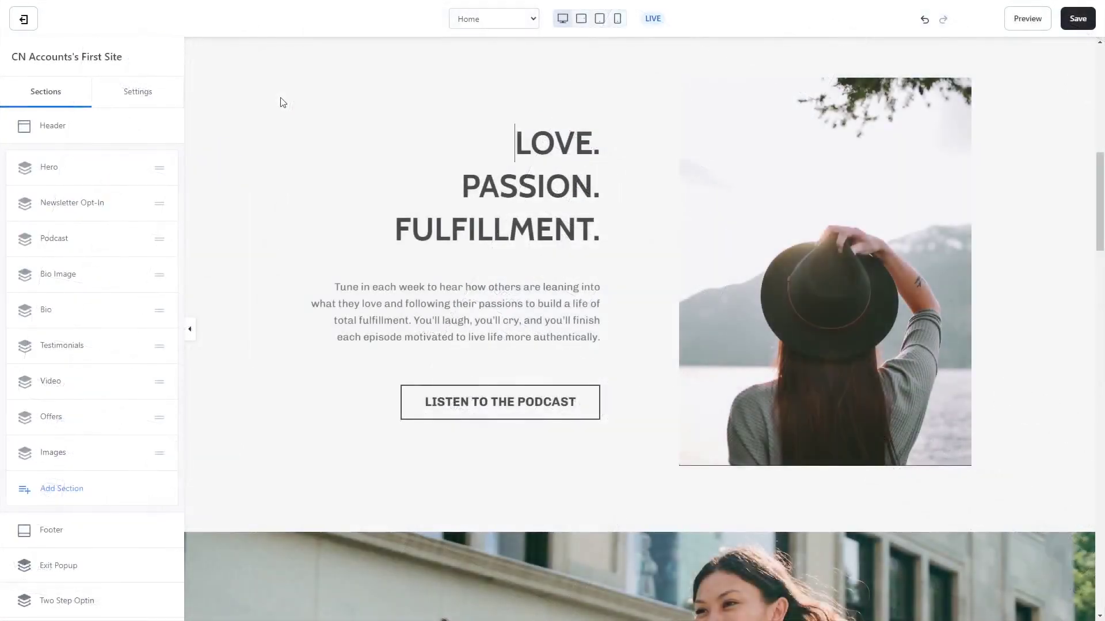
Step: Add a Custom Code block to the Podcast section and paste the ticker embed code into it
left_click(279, 102)
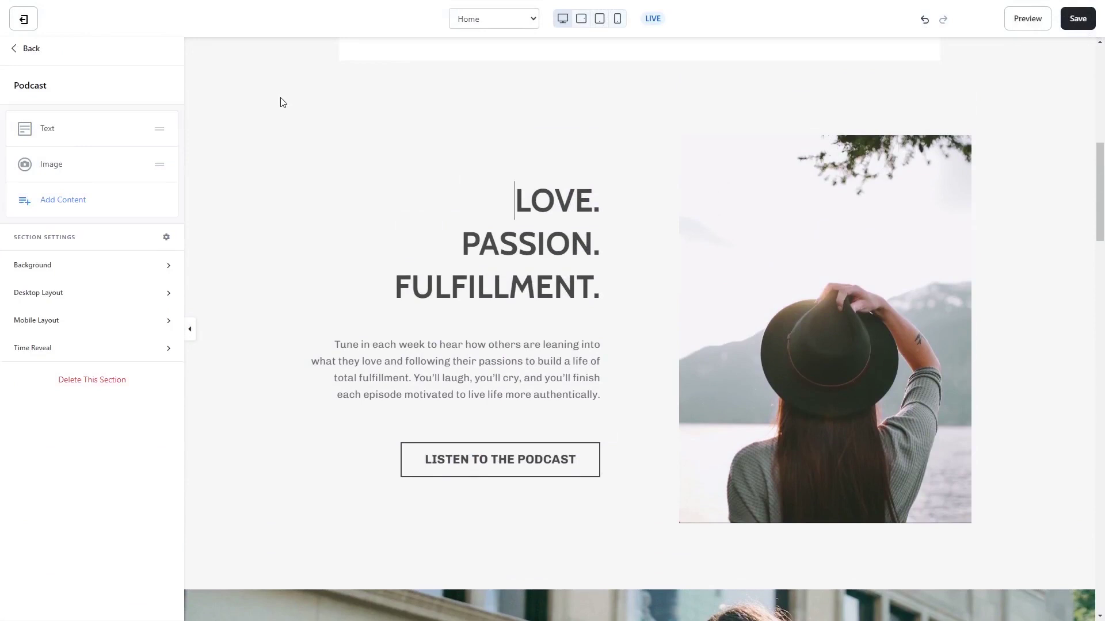
left_click(64, 206)
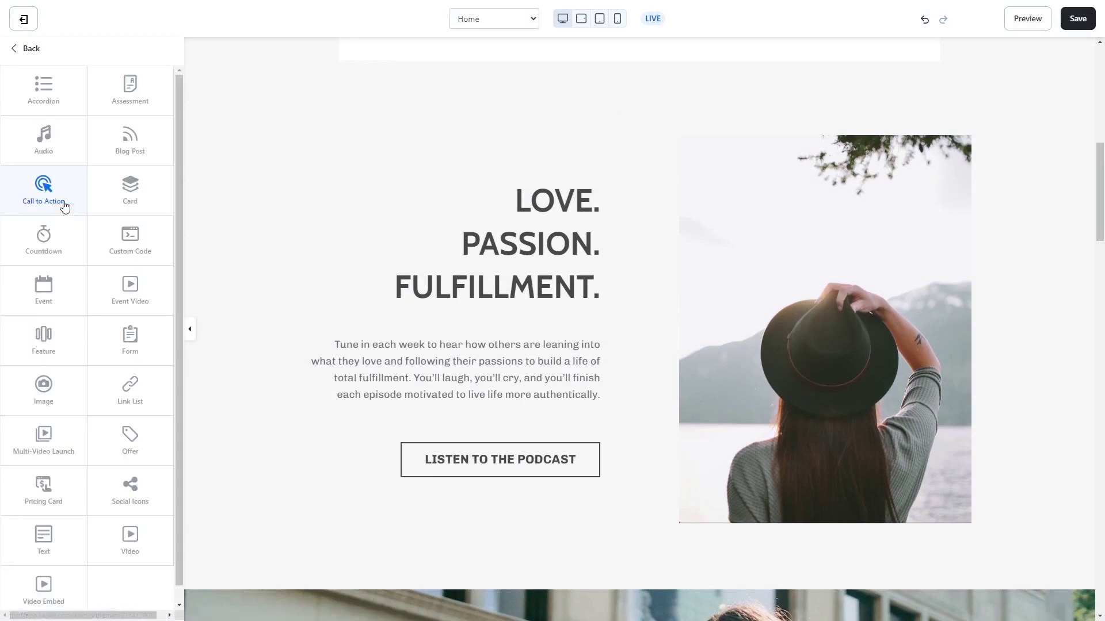
left_click(123, 244)
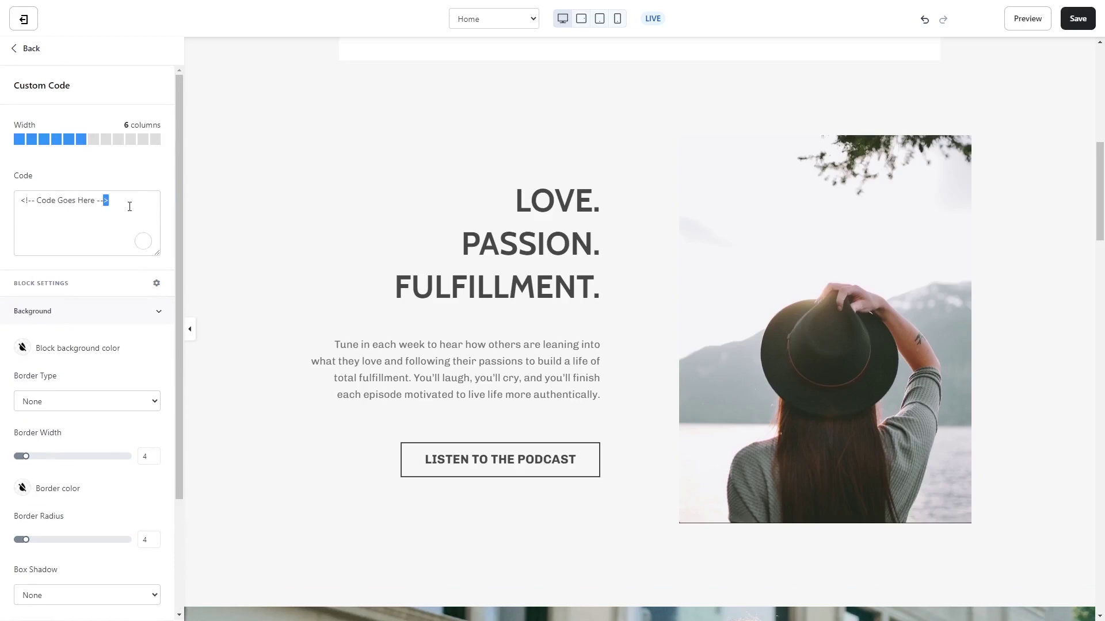
triple_click(130, 207)
key("ctrl+v")
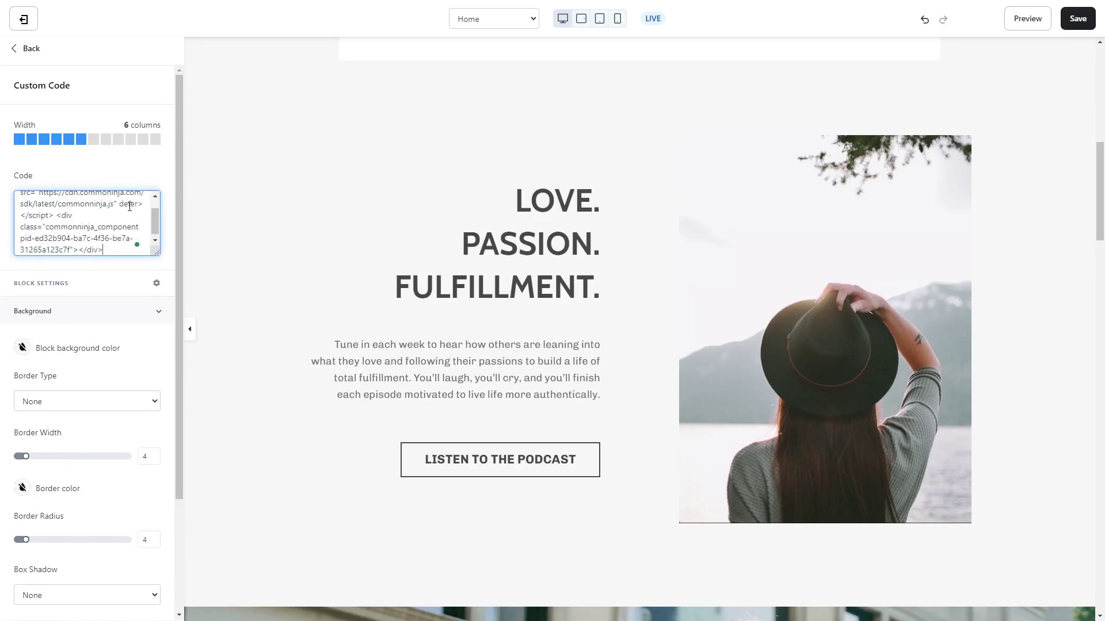
left_click(252, 186)
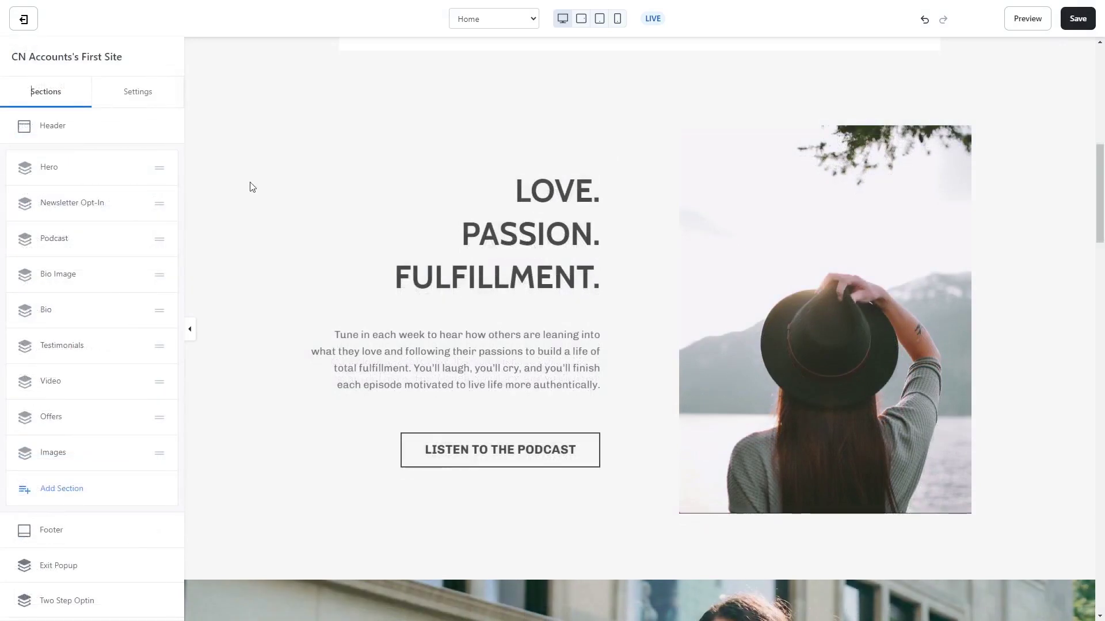
Step: Add a Custom Code section at the page bottom and paste the ticker embed code into its Code box
left_click(77, 497)
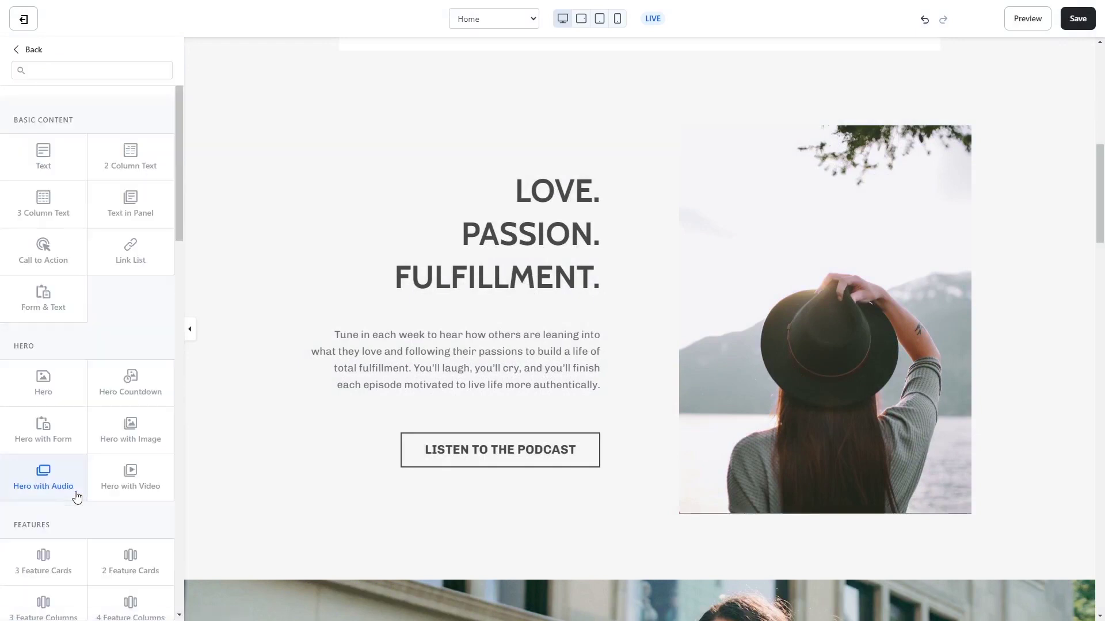
scroll(96, 512, "down", 14)
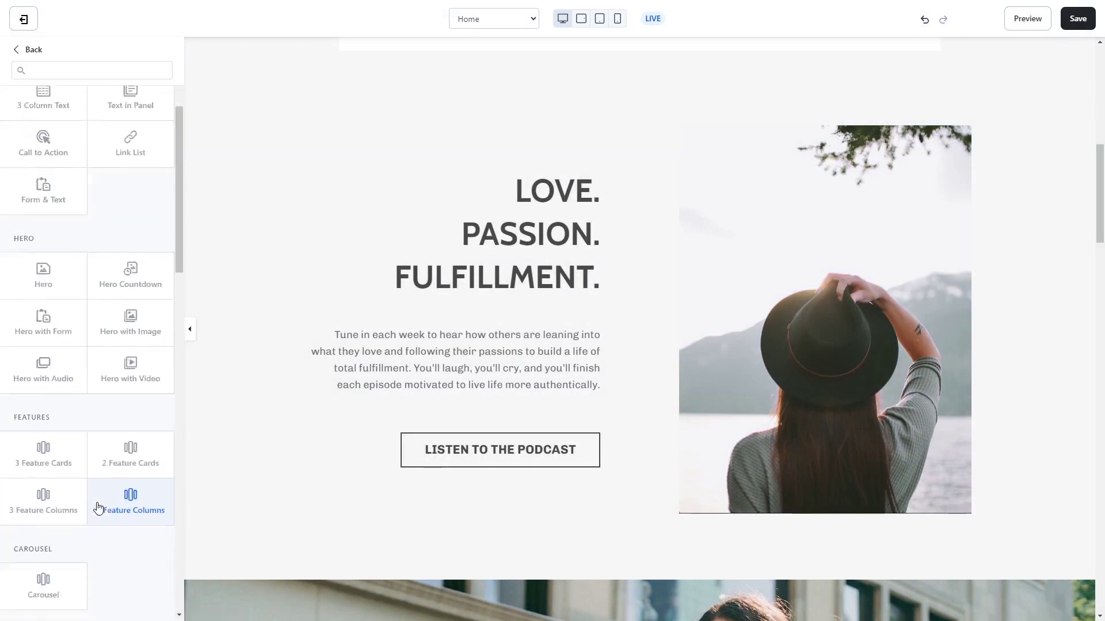
scroll(98, 503, "down", 10)
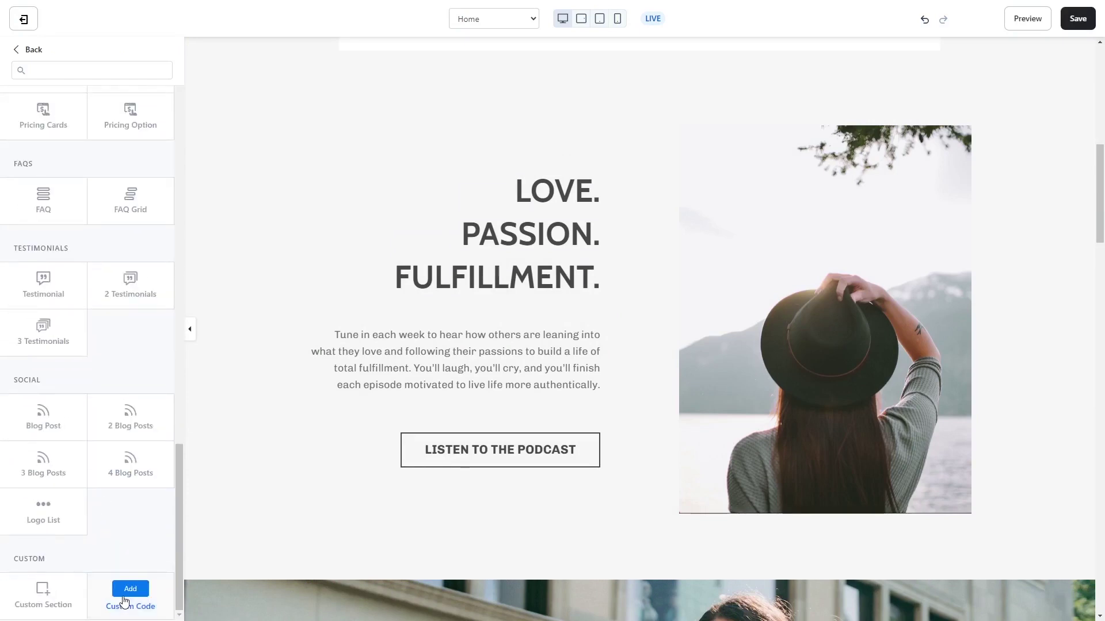
left_click(124, 598)
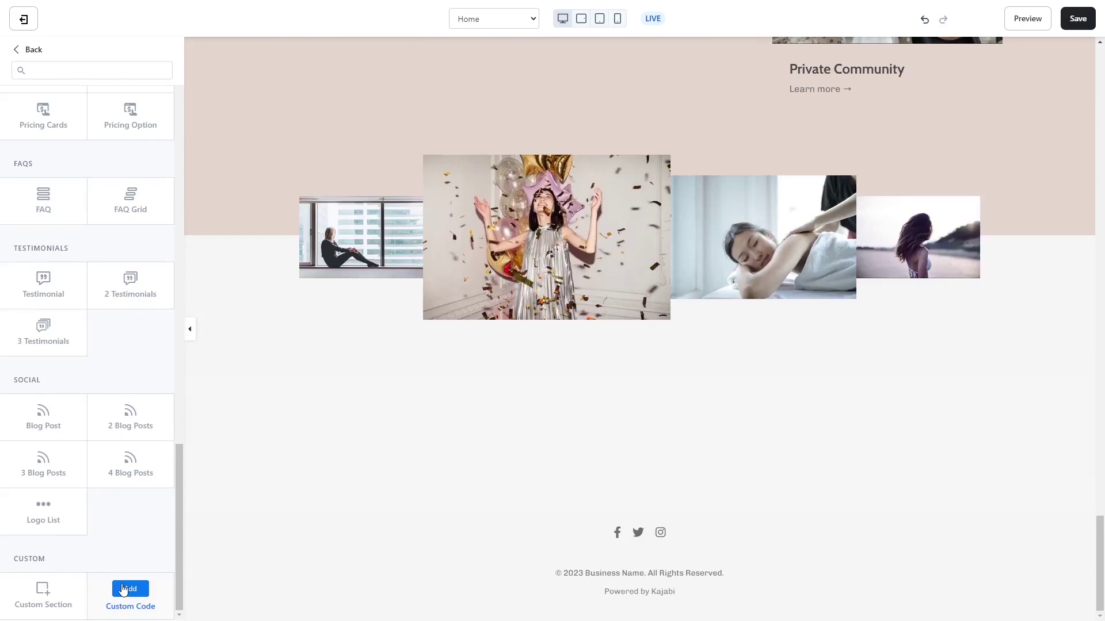
left_click(123, 590)
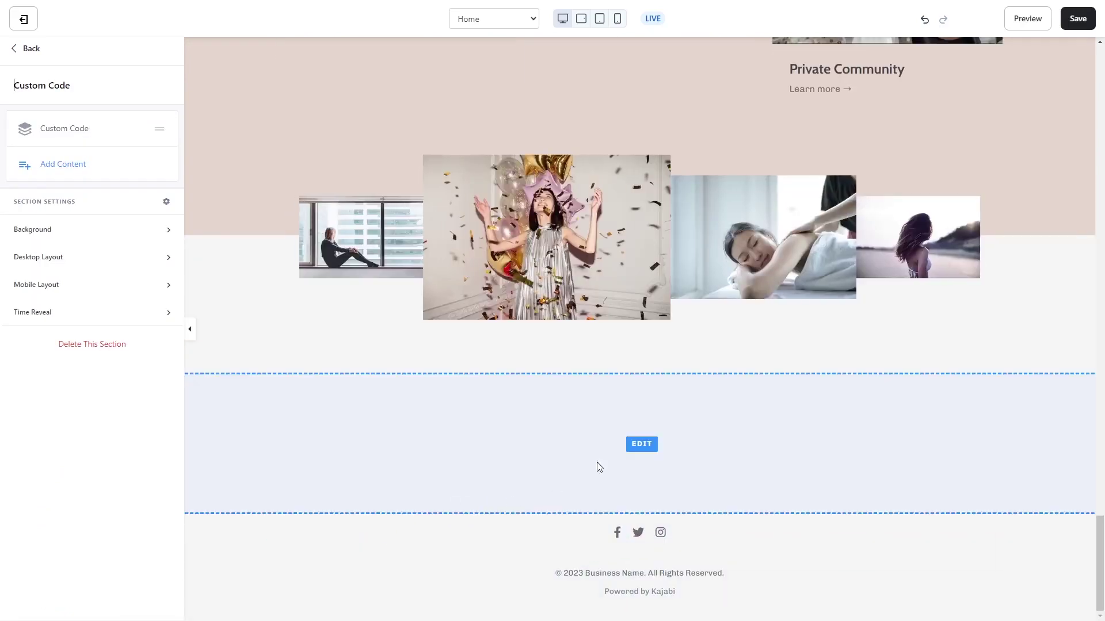
mouse_move(651, 448)
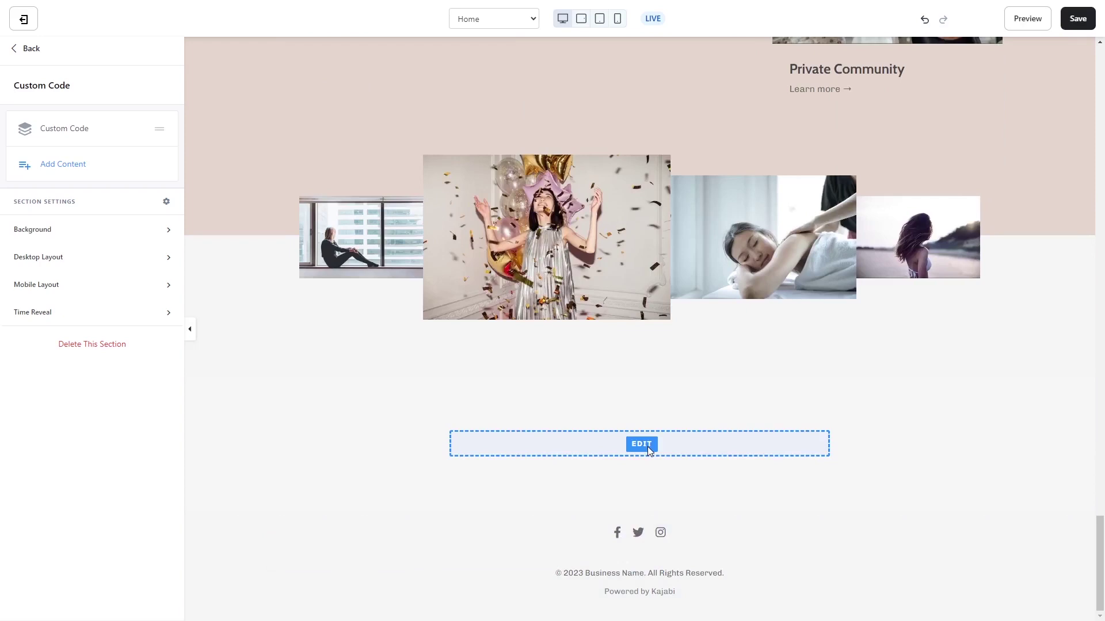
left_click(641, 445)
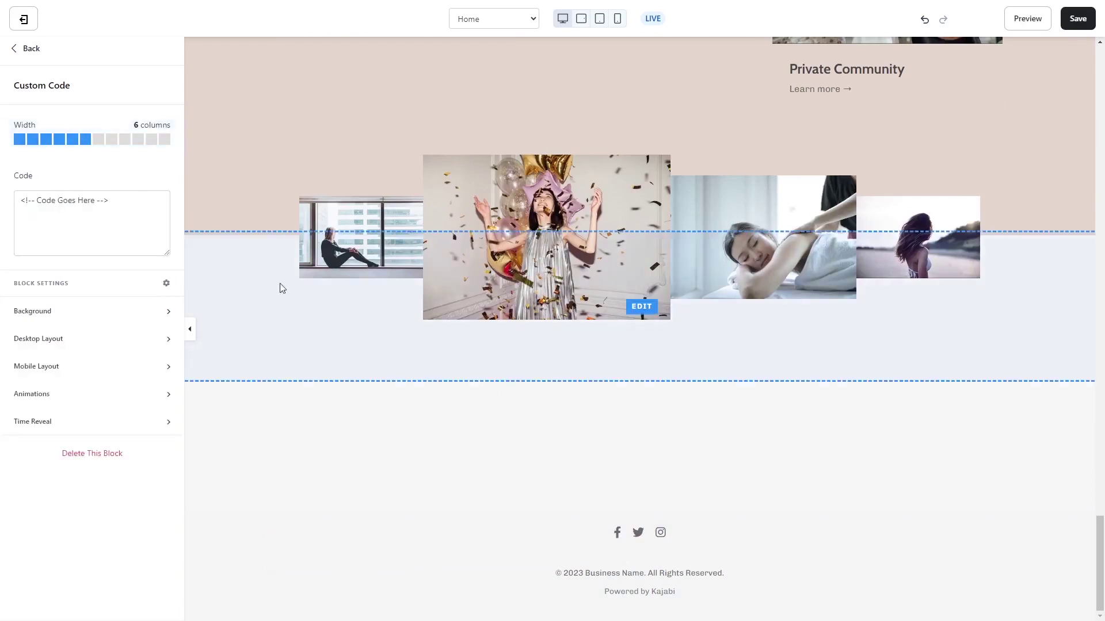
triple_click(120, 209)
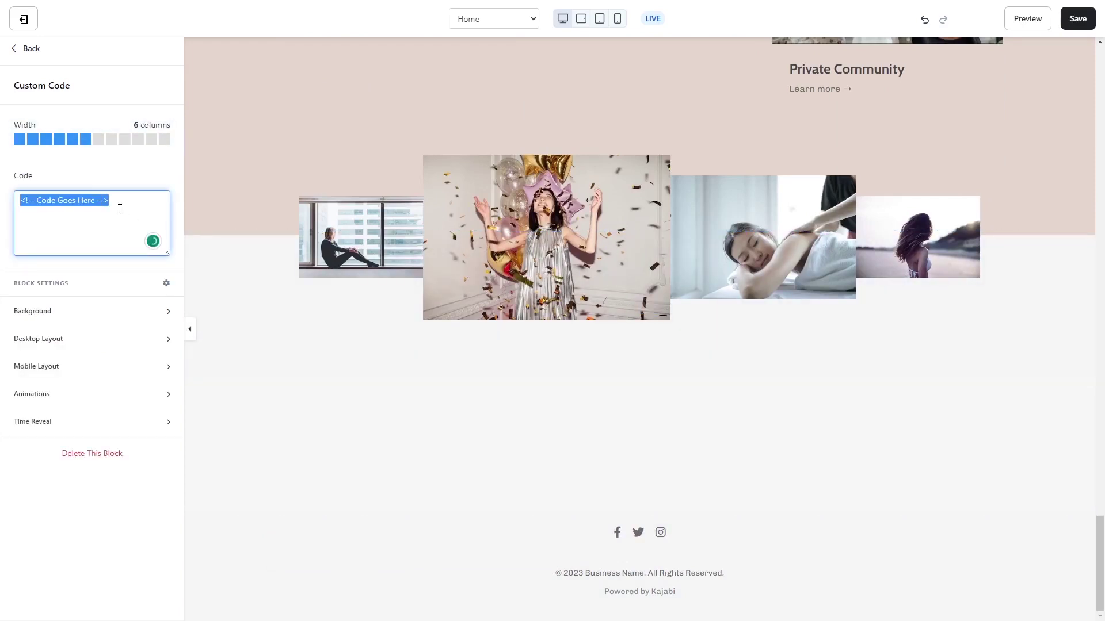
key("ctrl+v")
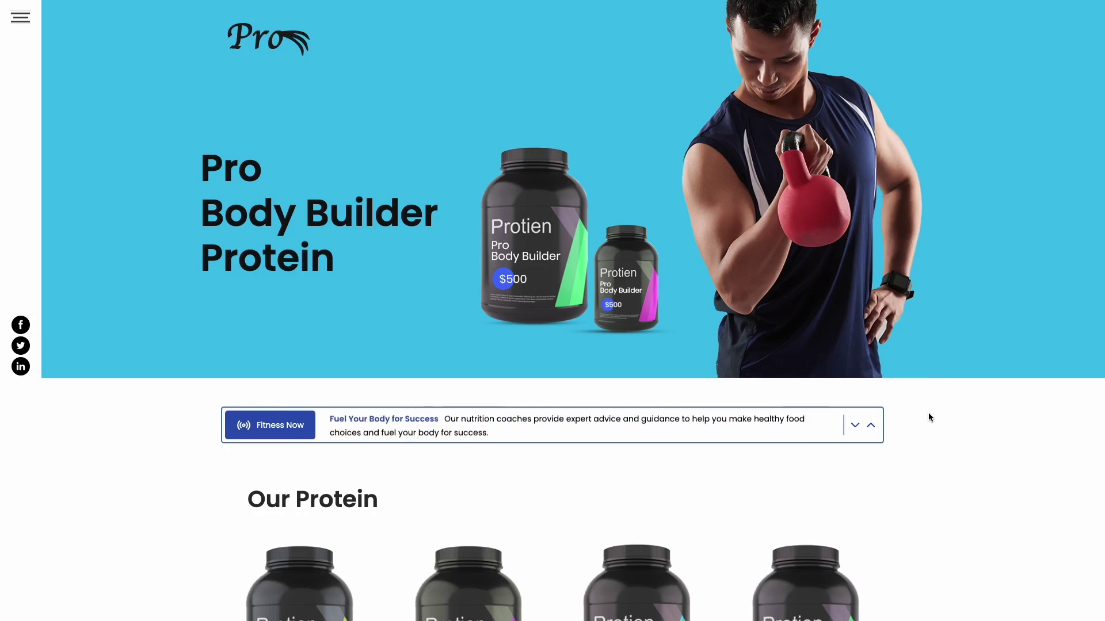
Step: Step the live 'Fitness Now' ticker back to its previous headline
left_click(870, 427)
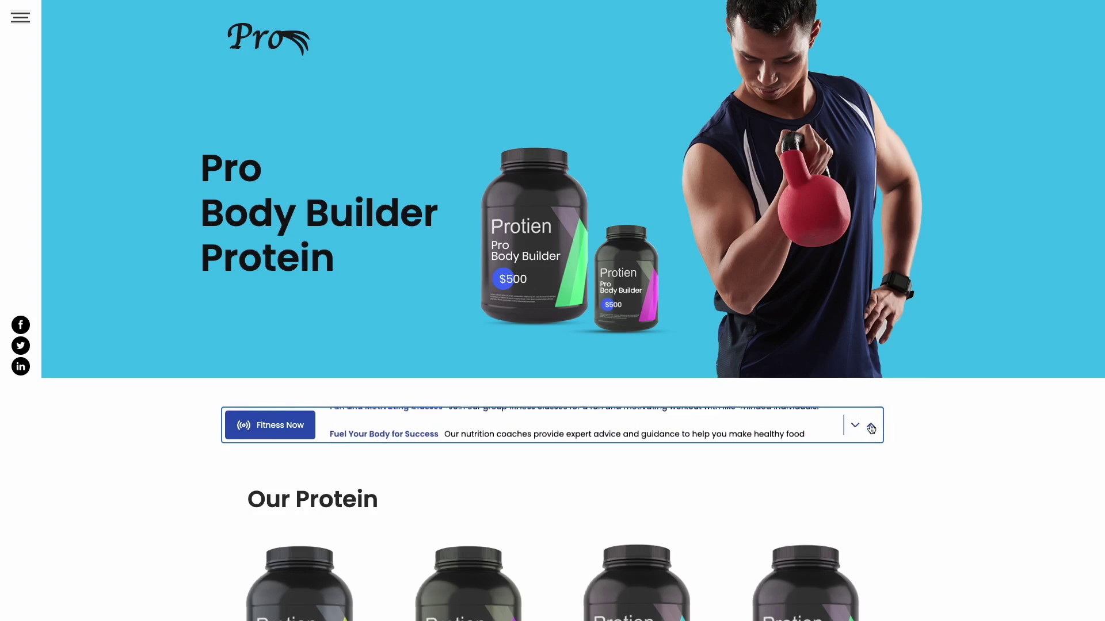